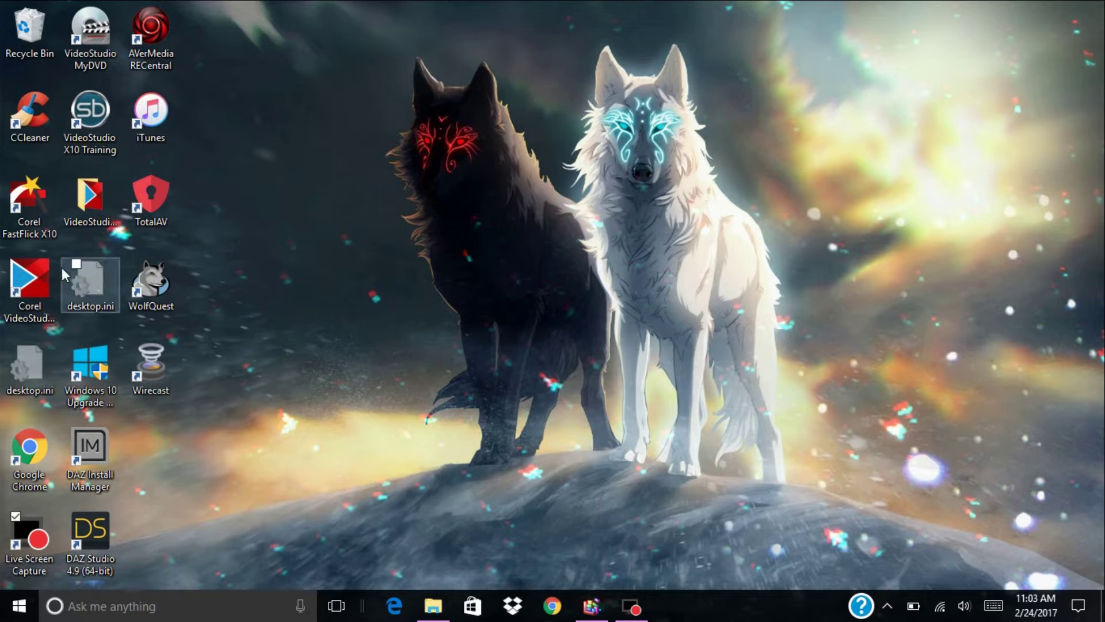
Step: Select the Corel VideoStudio X10 shortcut icon on the Windows desktop
left_click(26, 282)
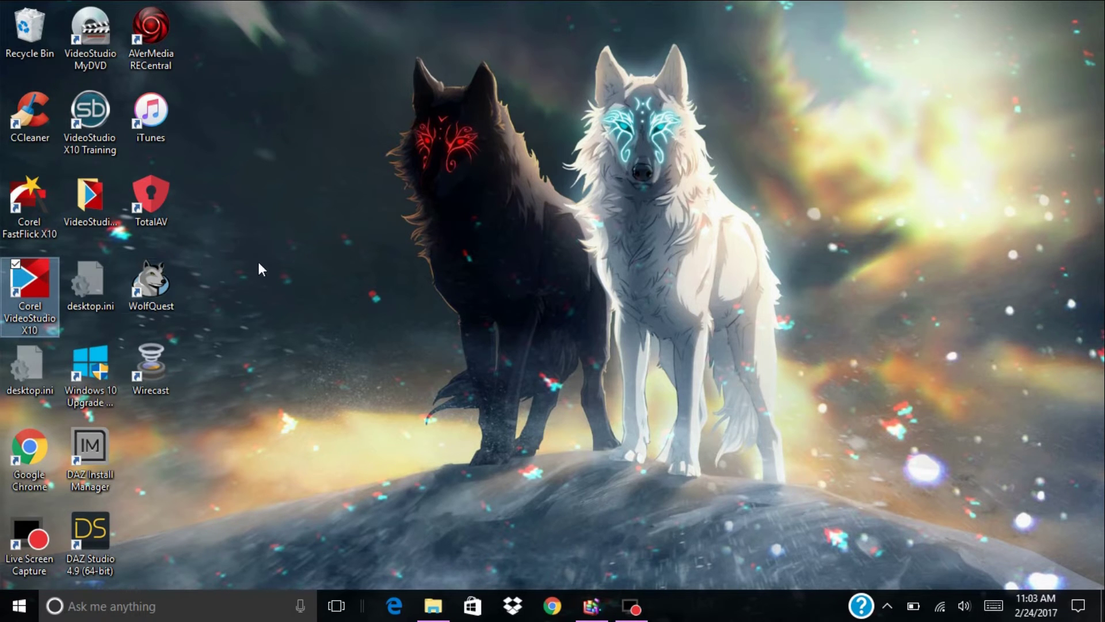
Step: Launch VideoStudio X10 and scroll through the What's New cards on its Welcome page
key("Return")
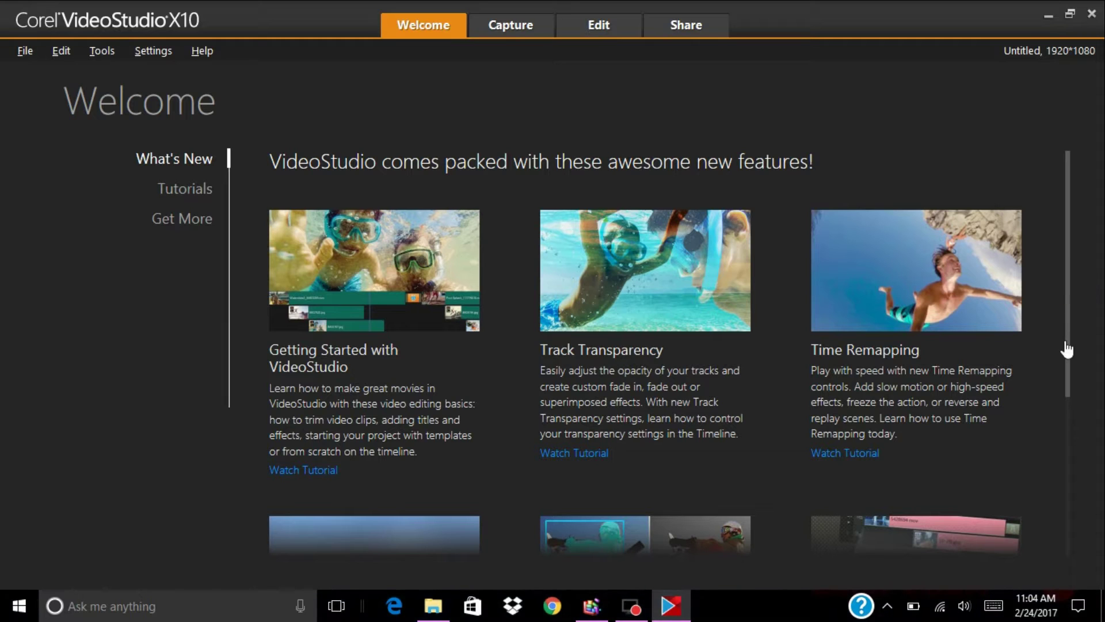
left_click(1069, 370)
left_click_drag(1069, 374, 1066, 341)
left_click(189, 191)
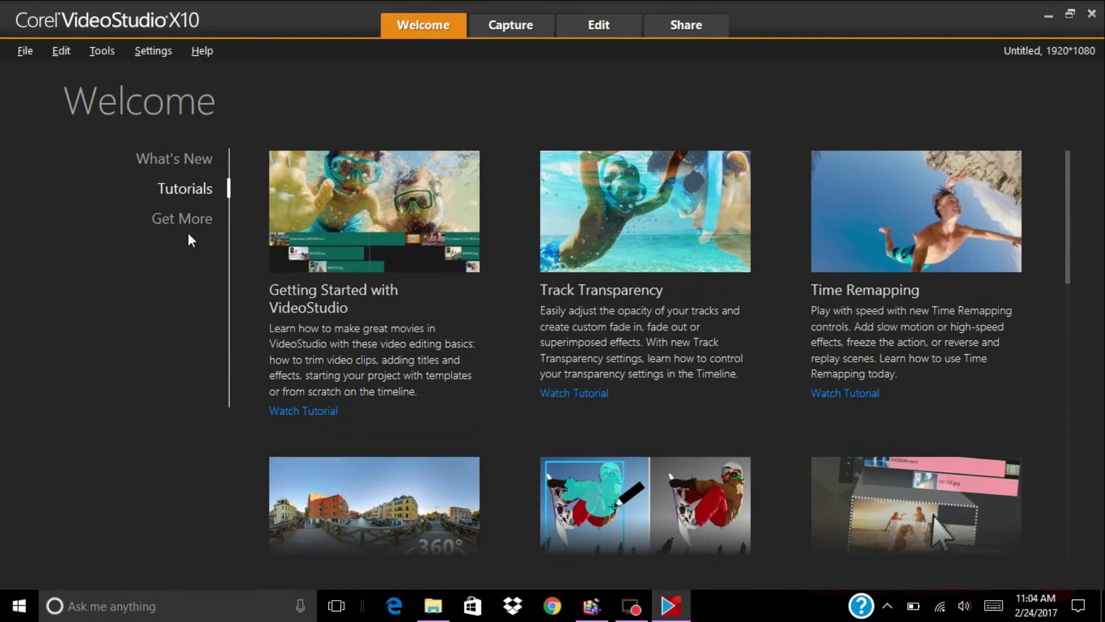
left_click(188, 220)
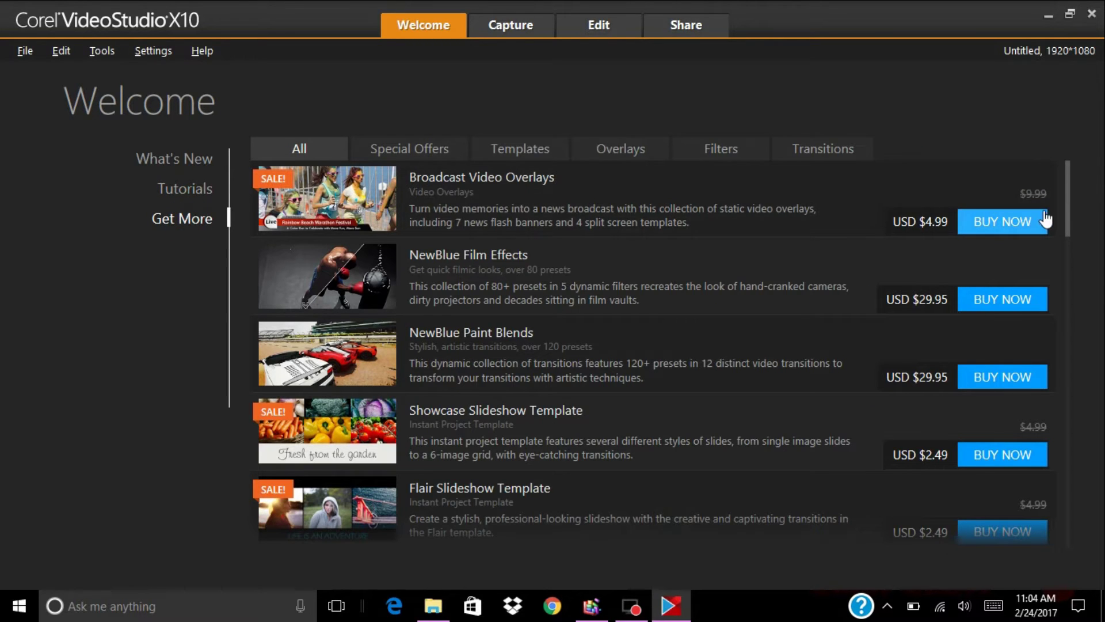
left_click_drag(1064, 208, 1084, 555)
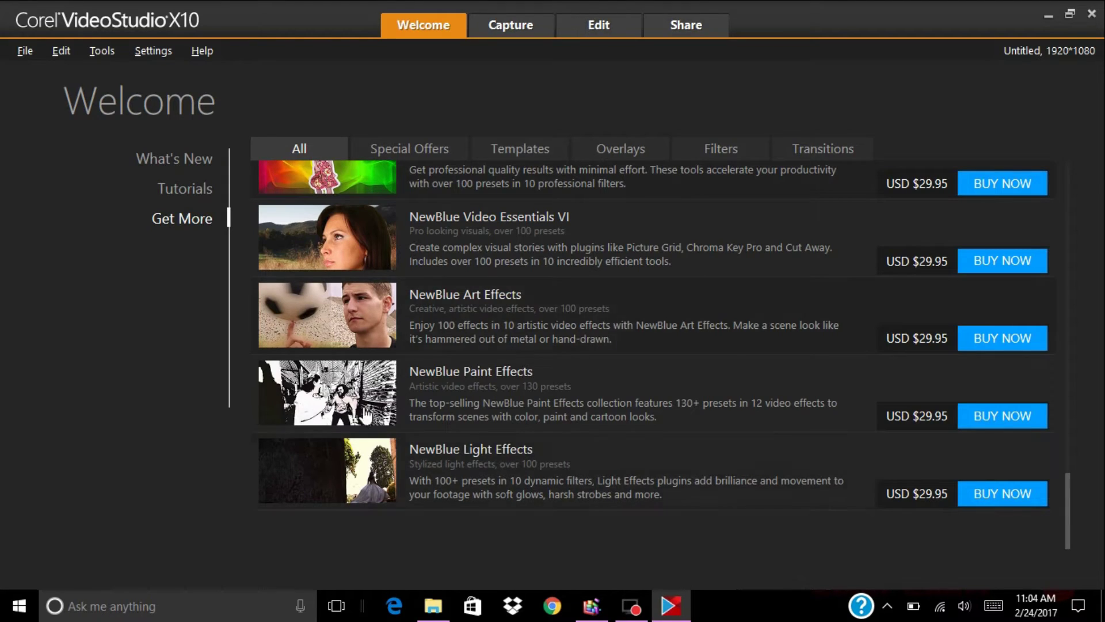
left_click(196, 189)
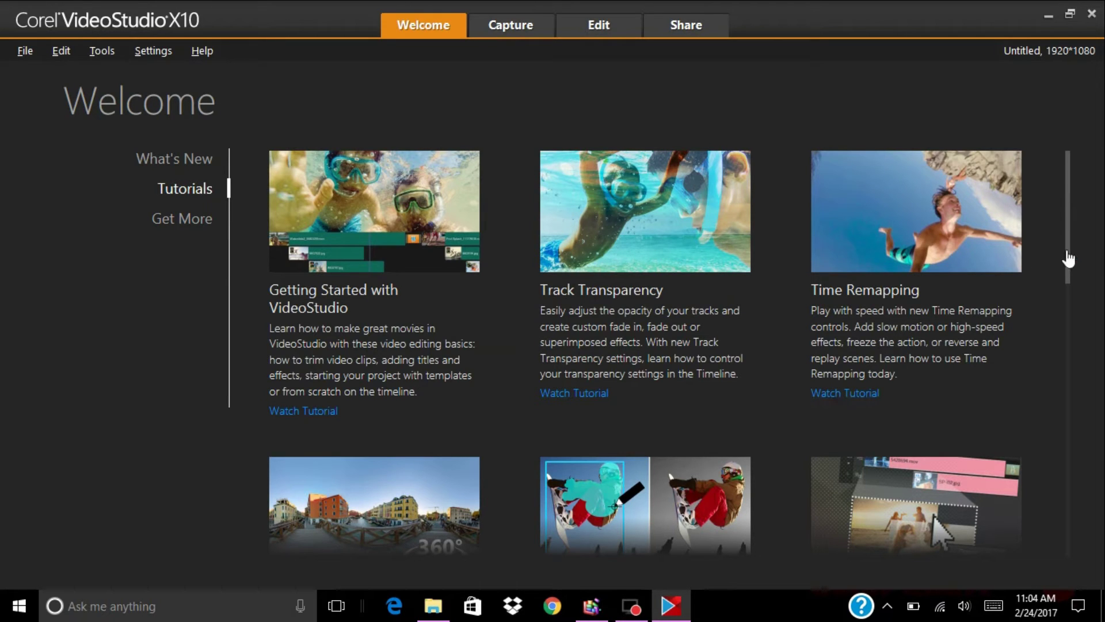
left_click_drag(1065, 254, 1068, 423)
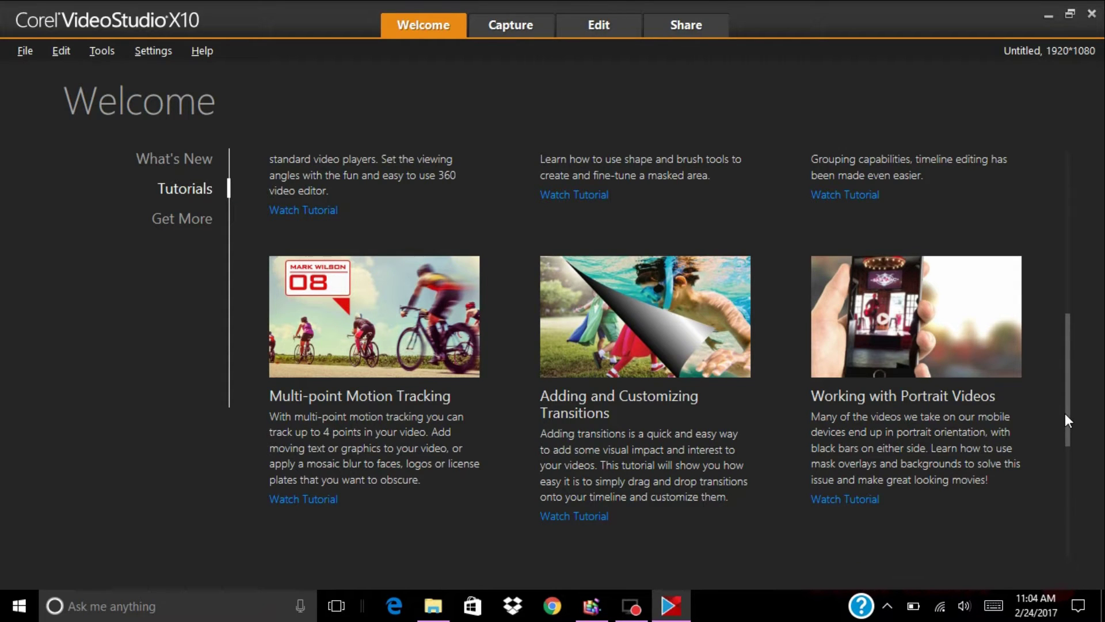
left_click_drag(1065, 413, 1070, 541)
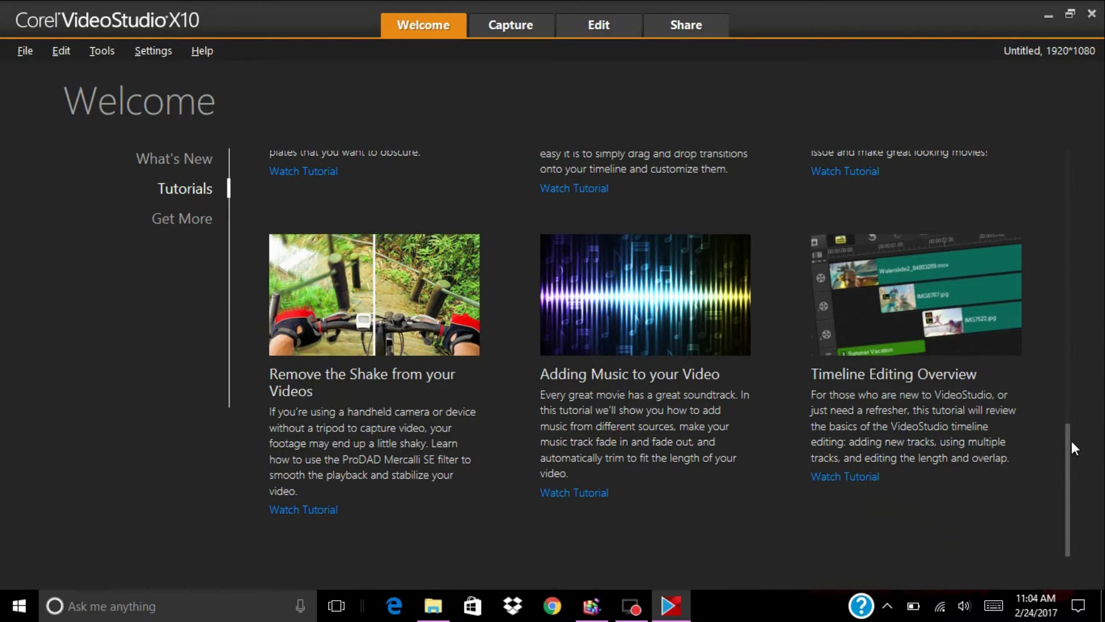
left_click_drag(1072, 444, 1070, 277)
scroll(1071, 225, "up", 3)
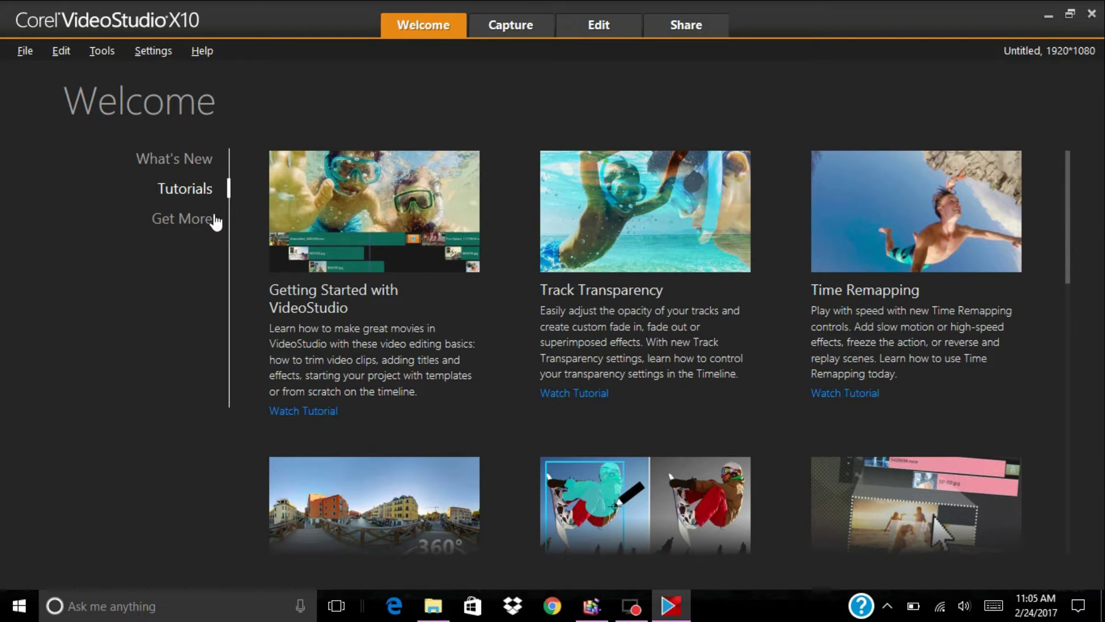
left_click(185, 222)
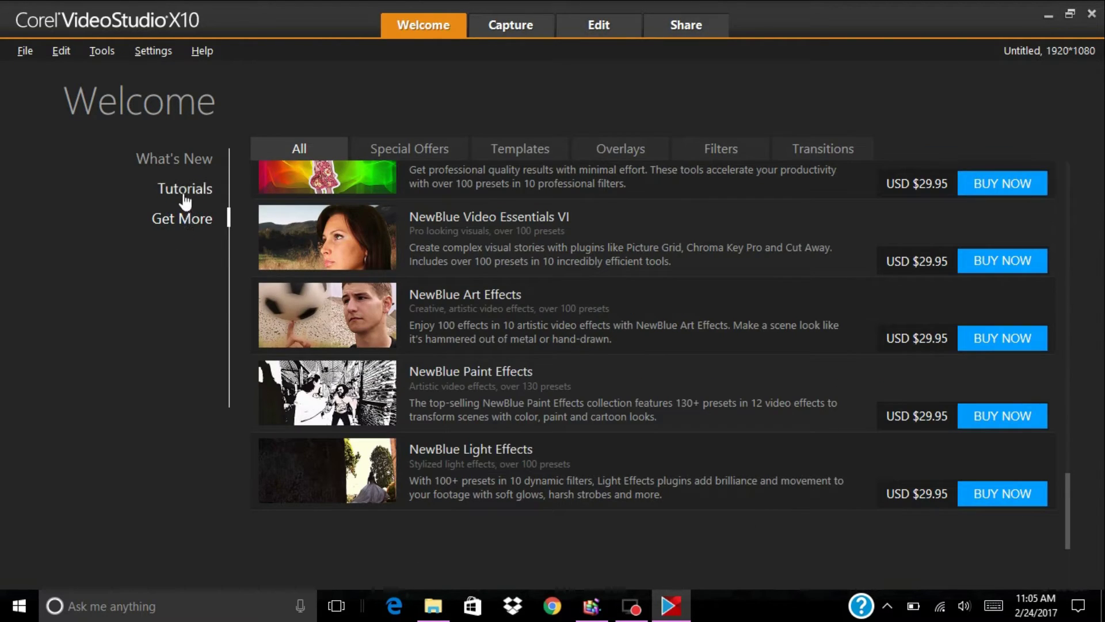
left_click(183, 191)
left_click(187, 164)
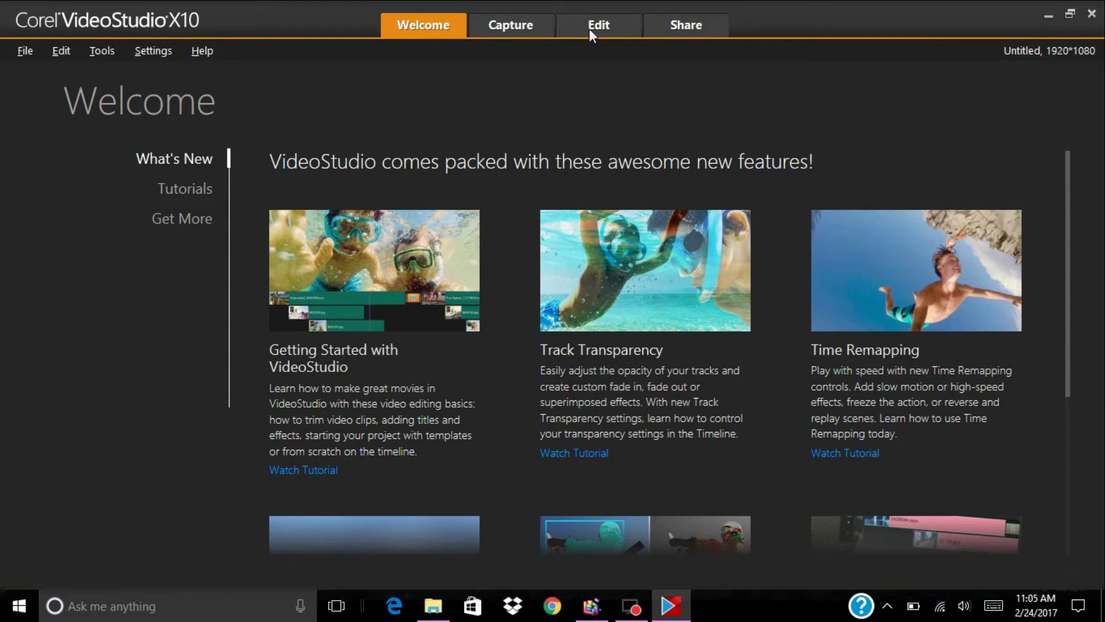
Step: Switch to the Capture workspace listing Capture Video, DV Quick Scan and import options
left_click(518, 25)
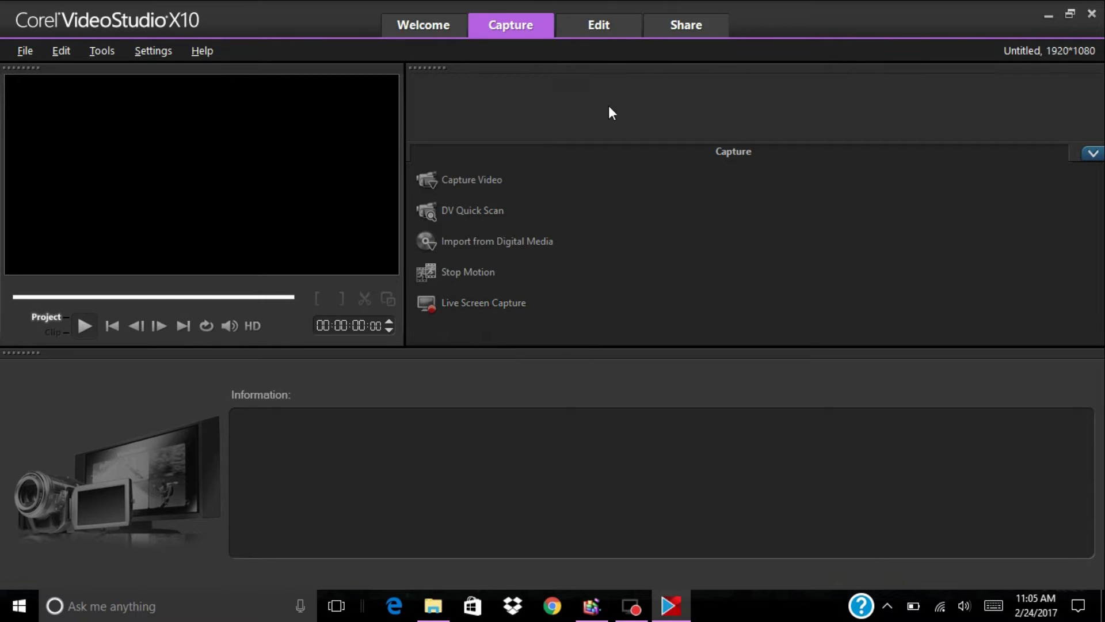
Step: Switch to the Edit workspace showing the Samples library and an empty timeline
left_click(600, 32)
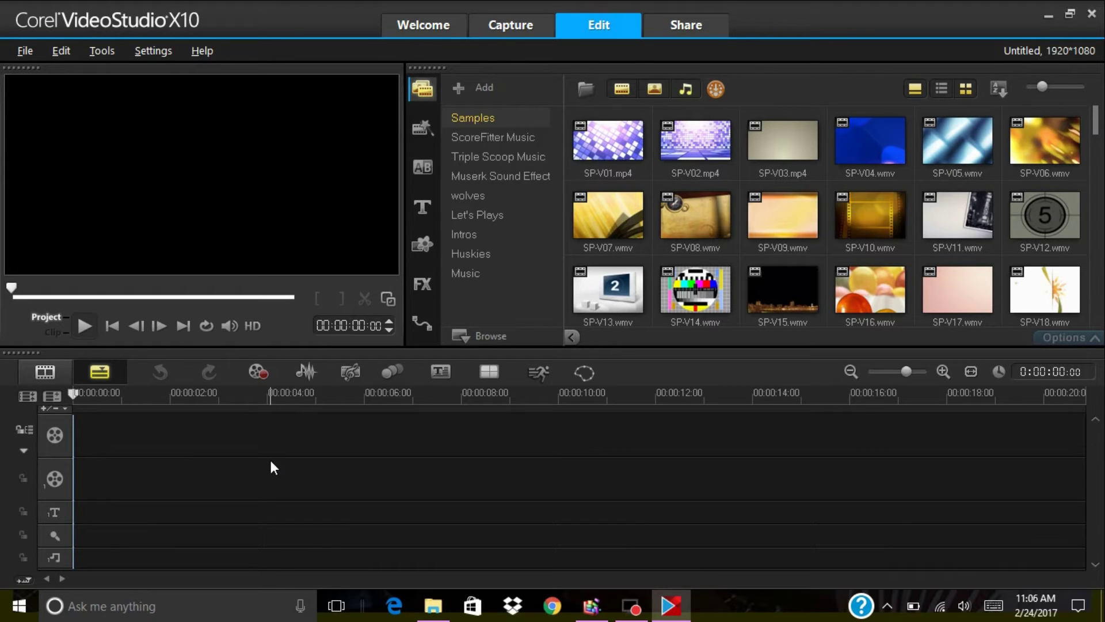
Step: Set Track Manager to show 2 overlay tracks and apply it to the timeline
left_click(54, 394)
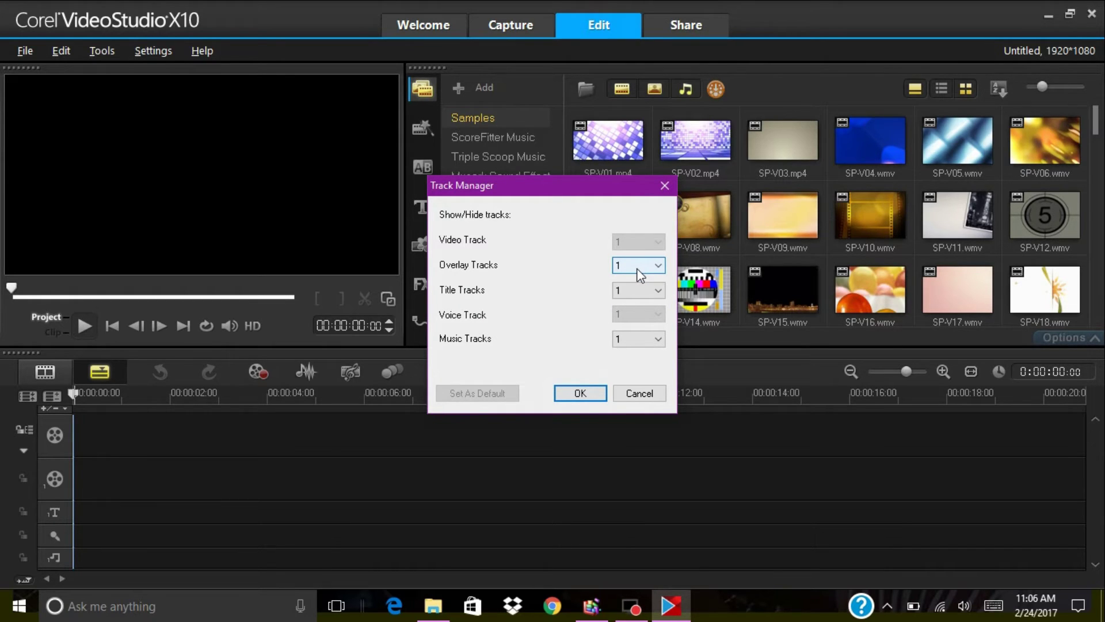
left_click(657, 266)
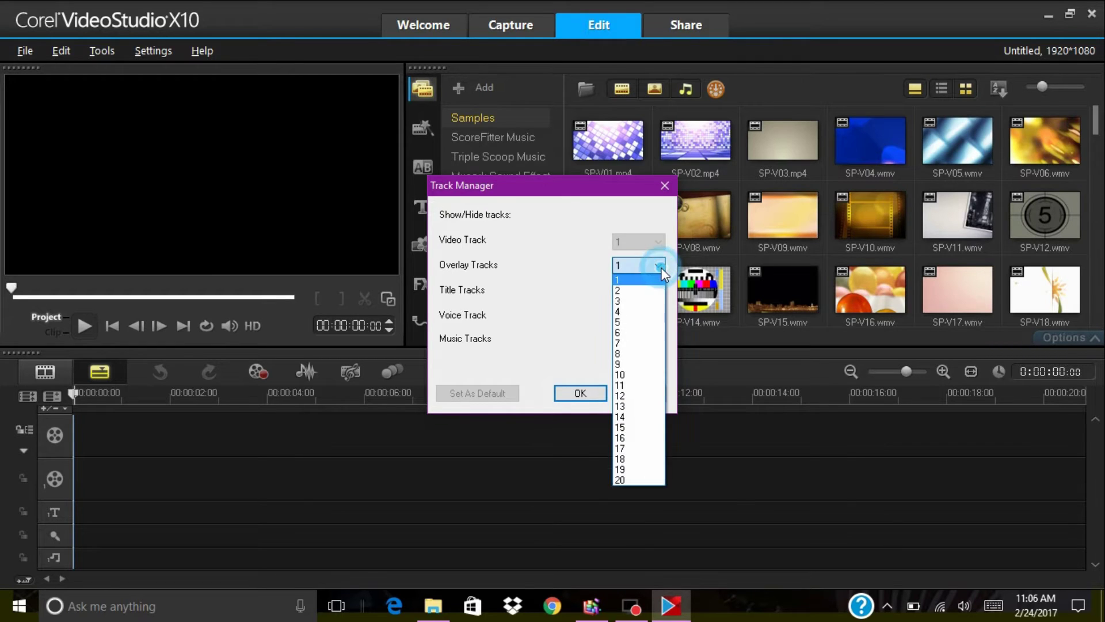
left_click(647, 290)
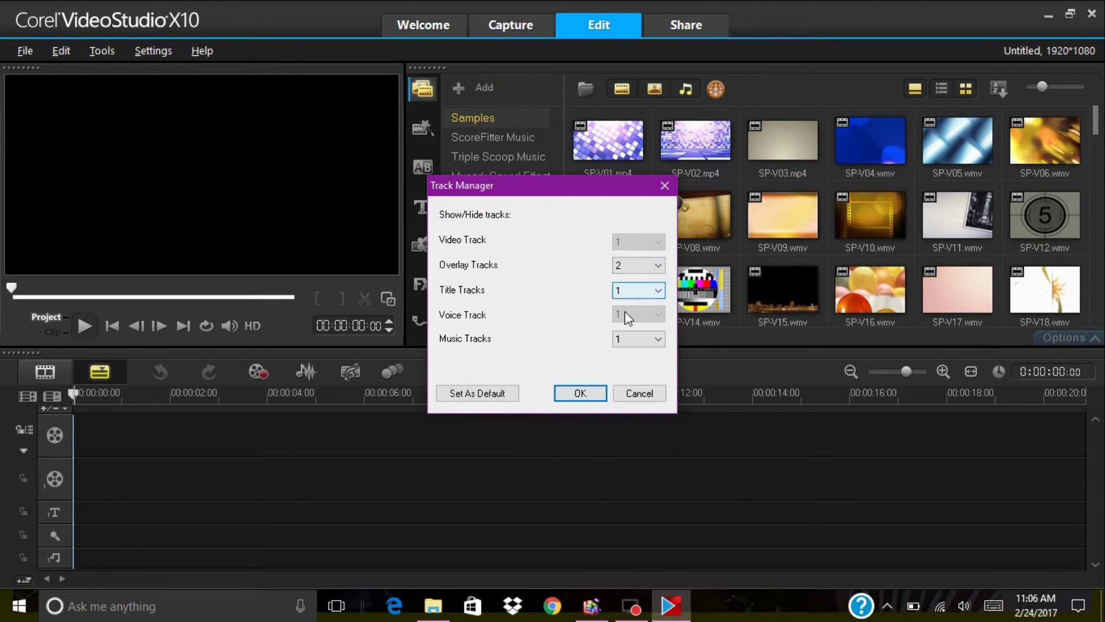
left_click(576, 393)
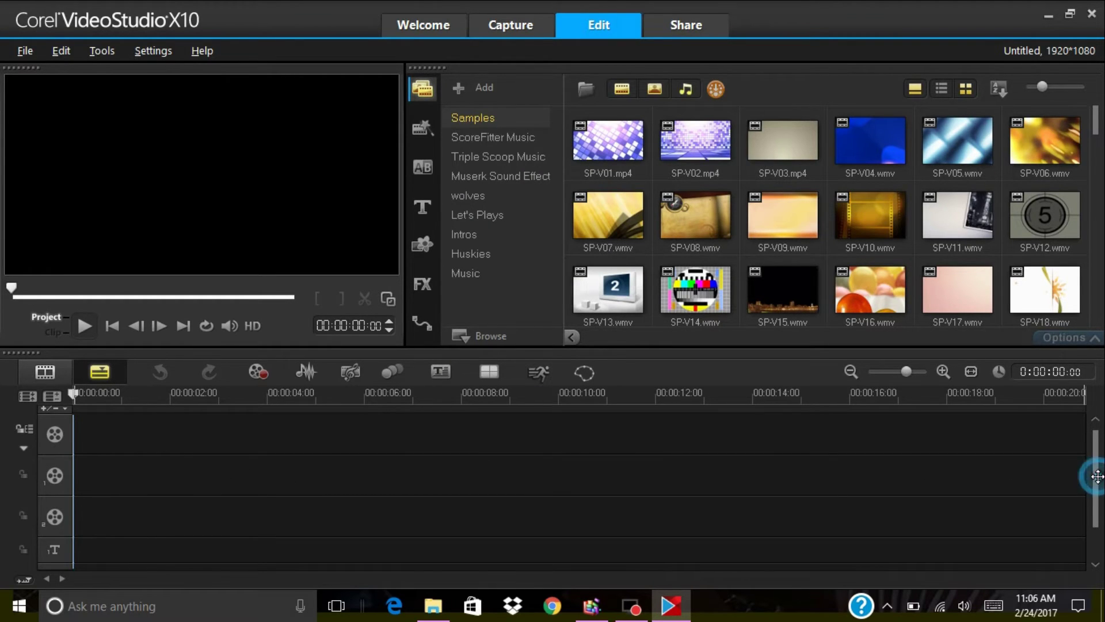
mouse_move(1095, 440)
left_mouse_down()
mouse_move(1096, 544)
mouse_move(1096, 435)
left_mouse_up()
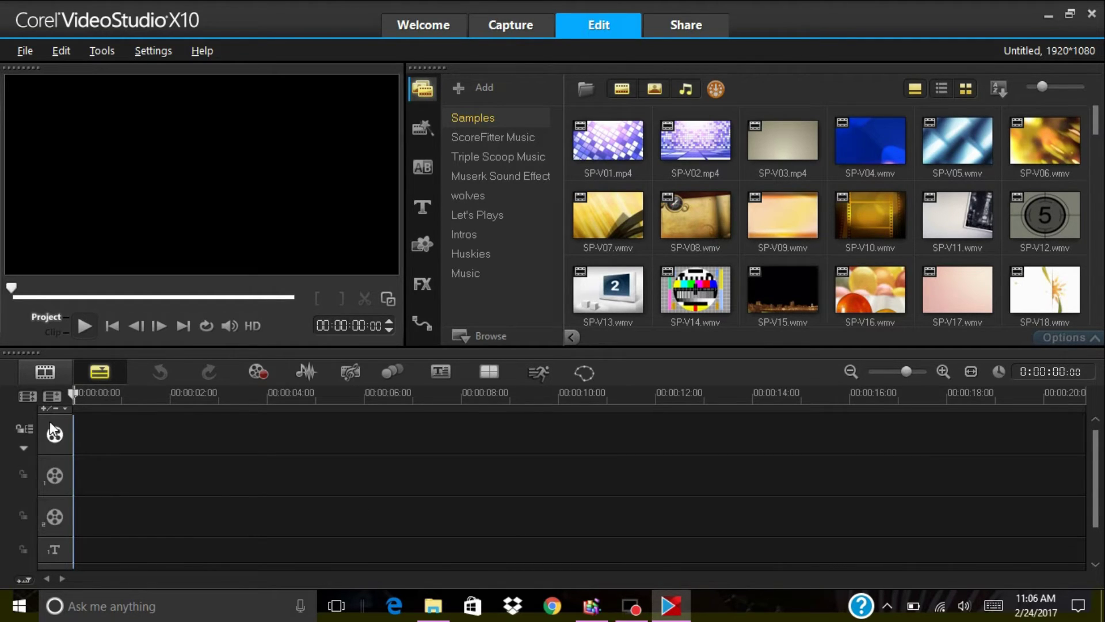
Step: Reduce the overlay tracks to 1 in Track Manager and confirm
left_click(52, 395)
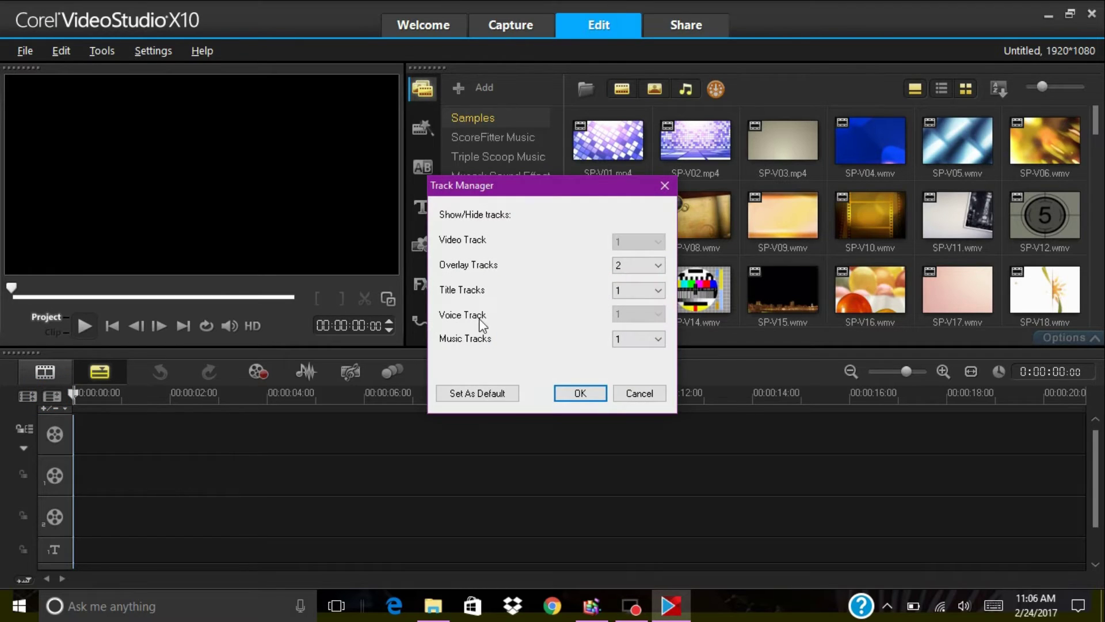
left_click(658, 266)
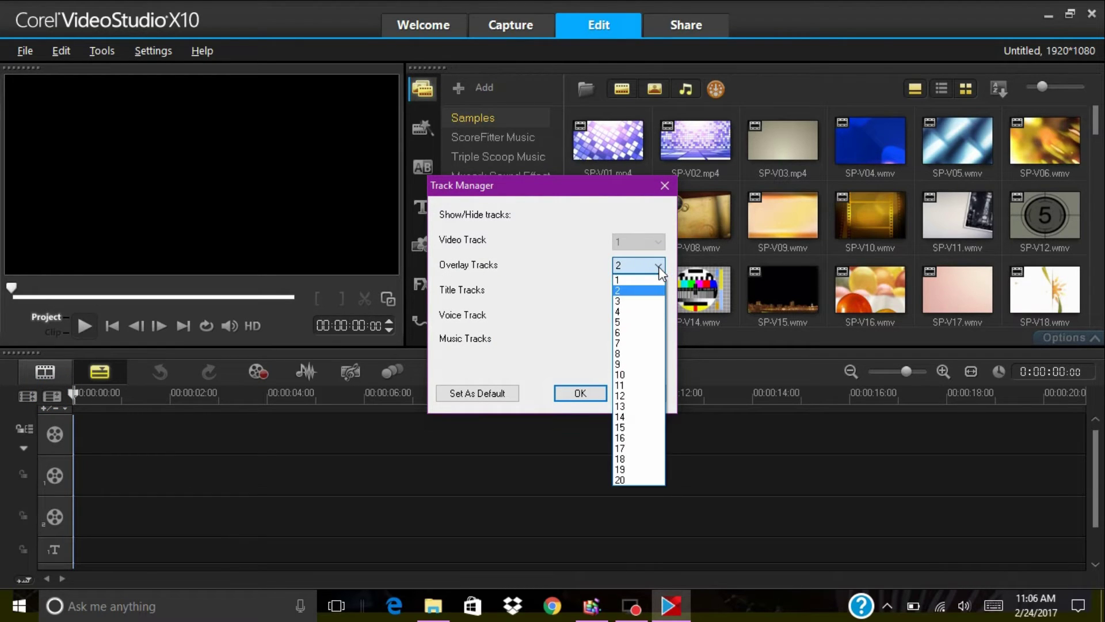
left_click(638, 280)
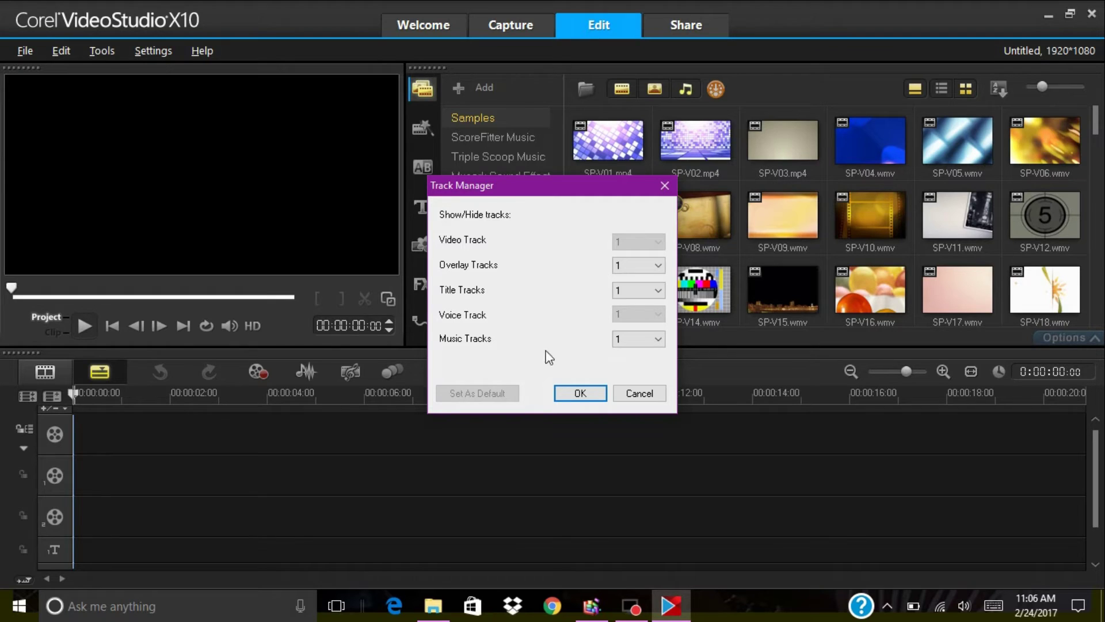
left_click(578, 394)
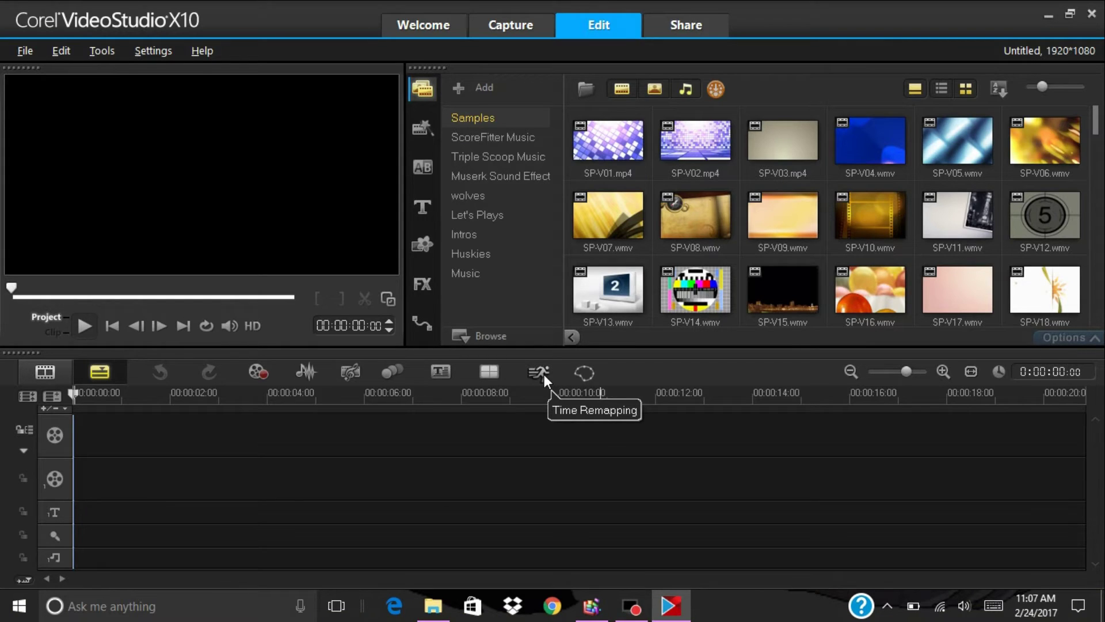
left_click(490, 373)
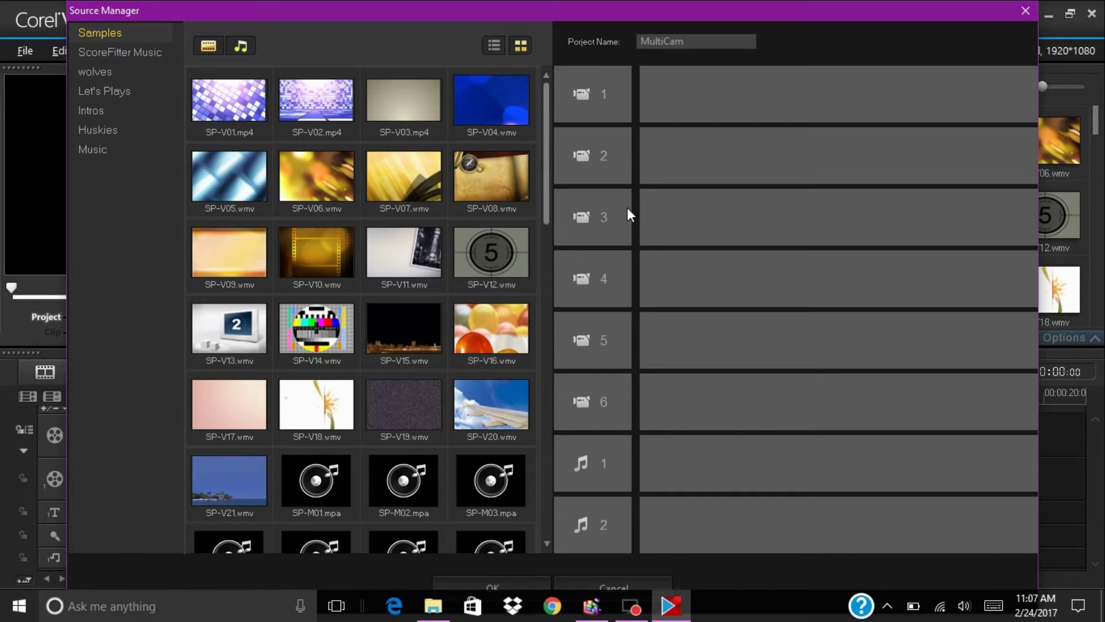
left_click(1025, 12)
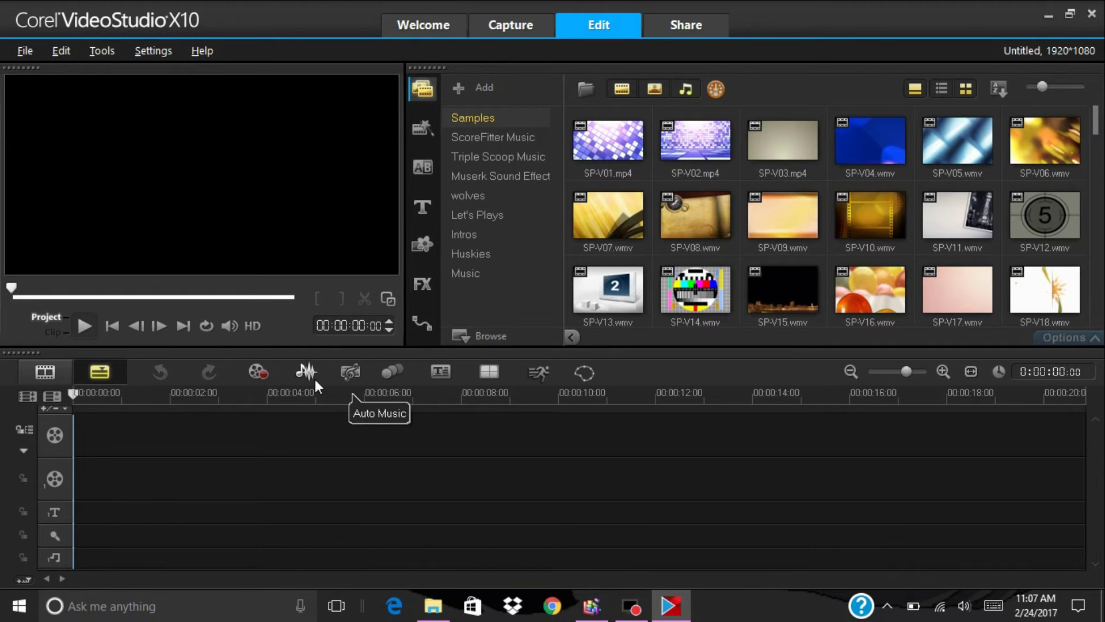
left_click(257, 372)
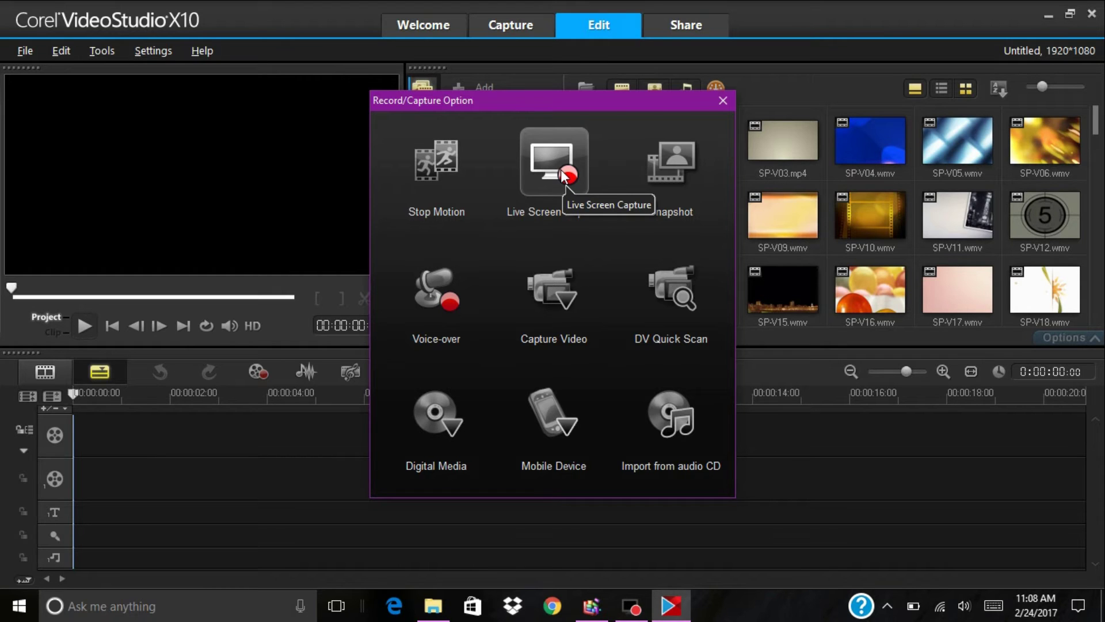
left_click(725, 102)
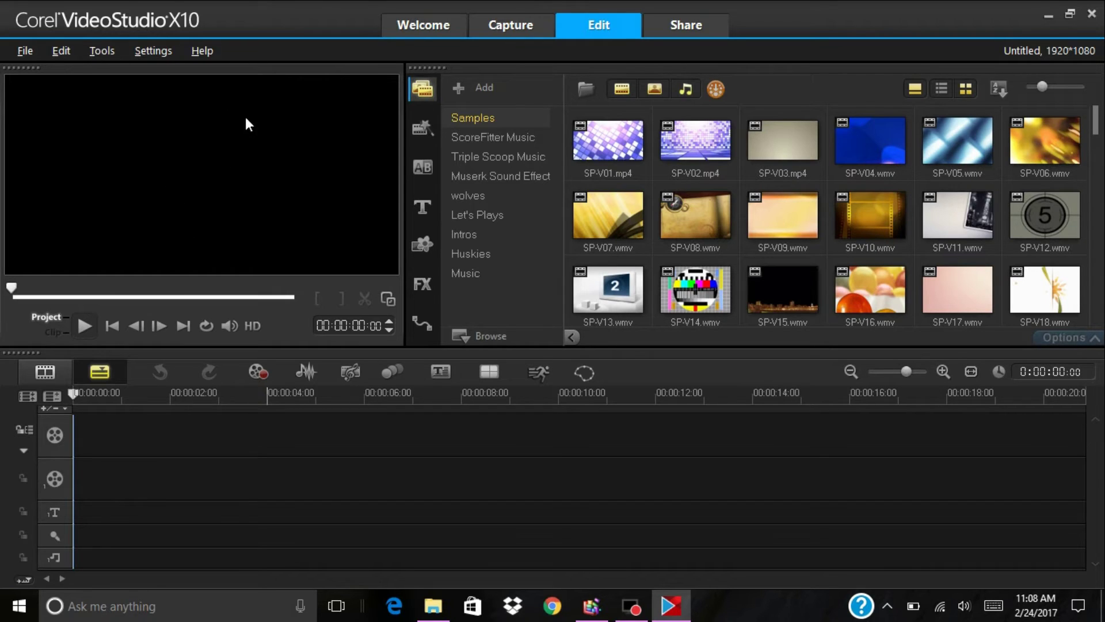
Step: Open the Intros library folder and place midnightintro.mp4 at 0:00 on the video track
left_click(465, 197)
left_click(465, 218)
left_click(464, 235)
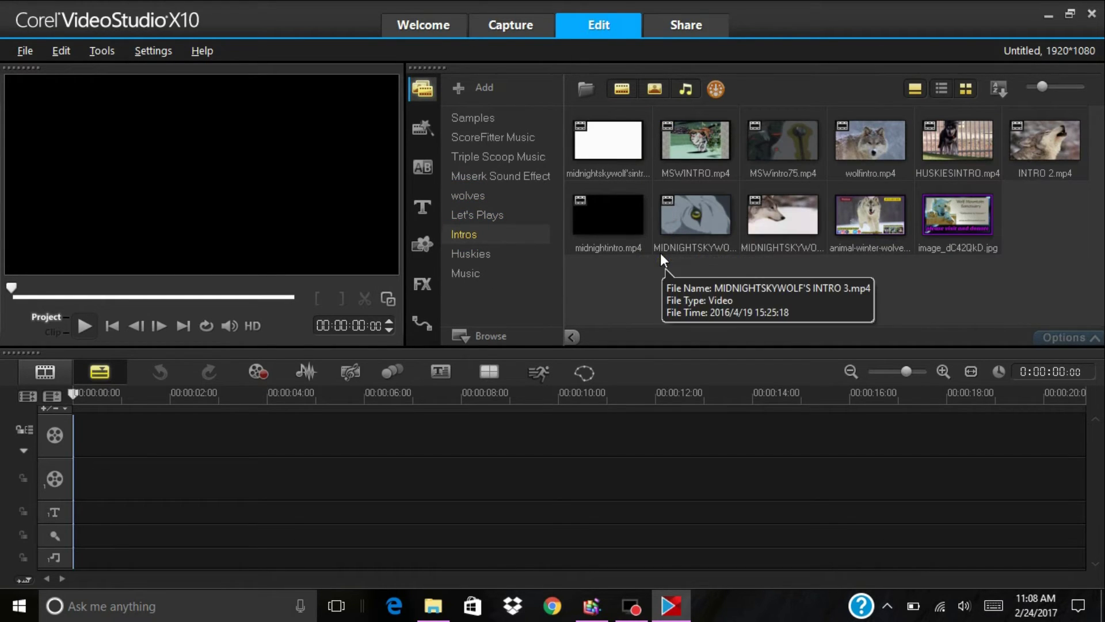
left_click(617, 225)
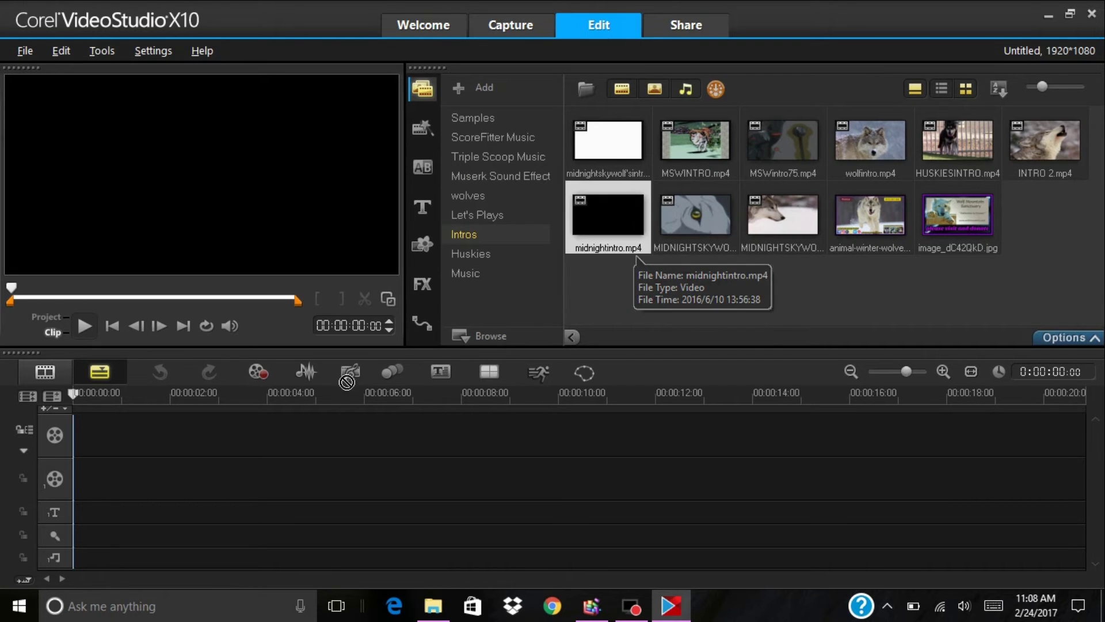
left_click_drag(608, 214, 279, 437)
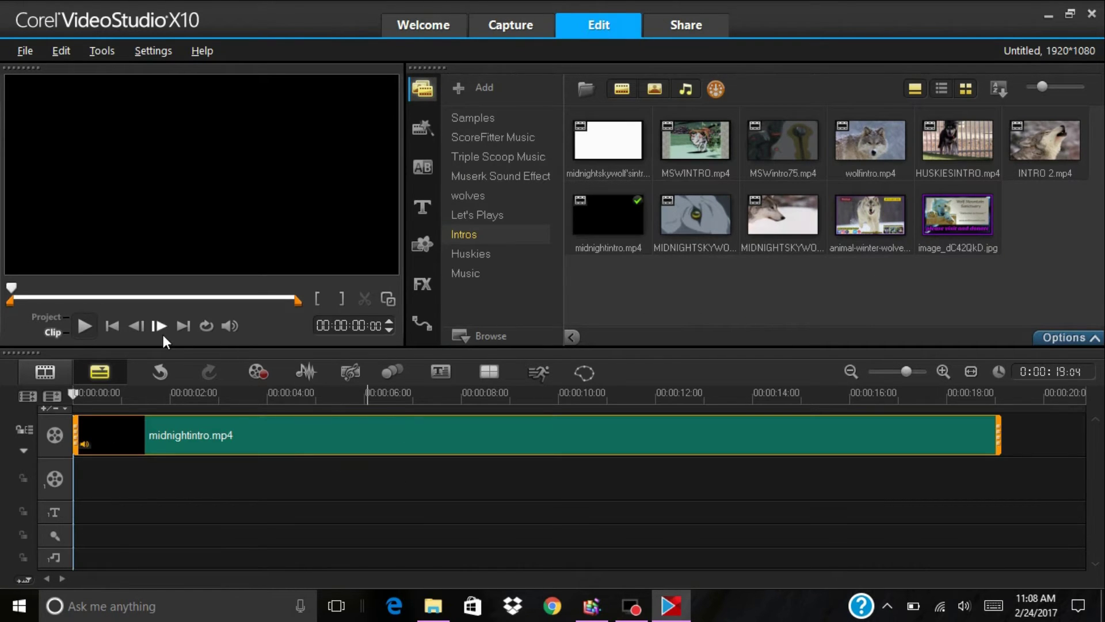
Step: Play the midnightintro clip through to its end, then minimize VideoStudio
left_click(80, 326)
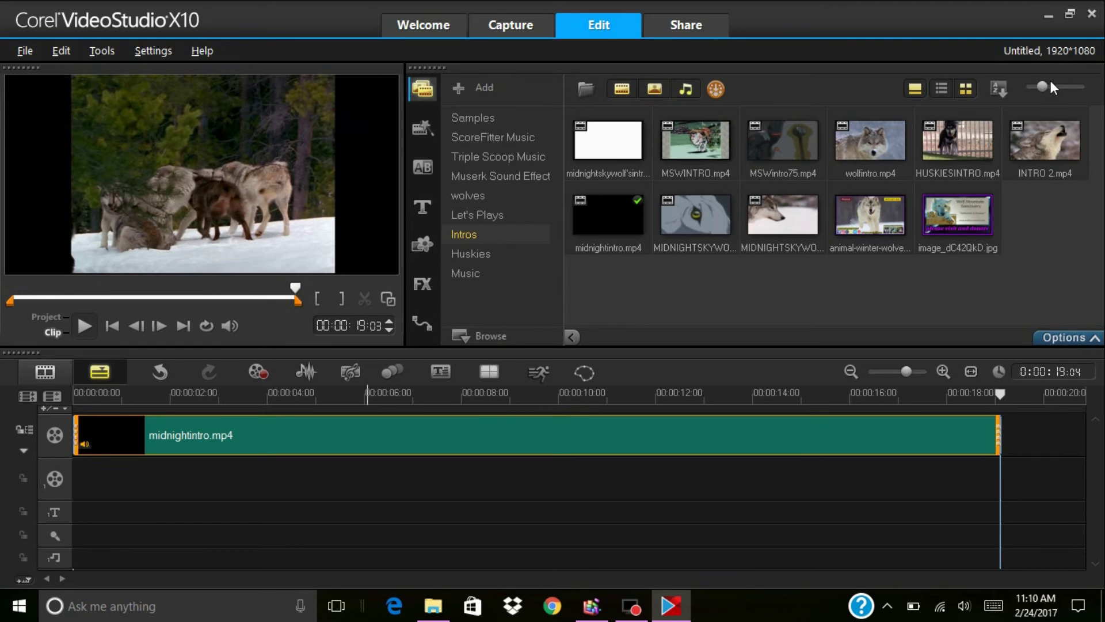
left_click(1049, 14)
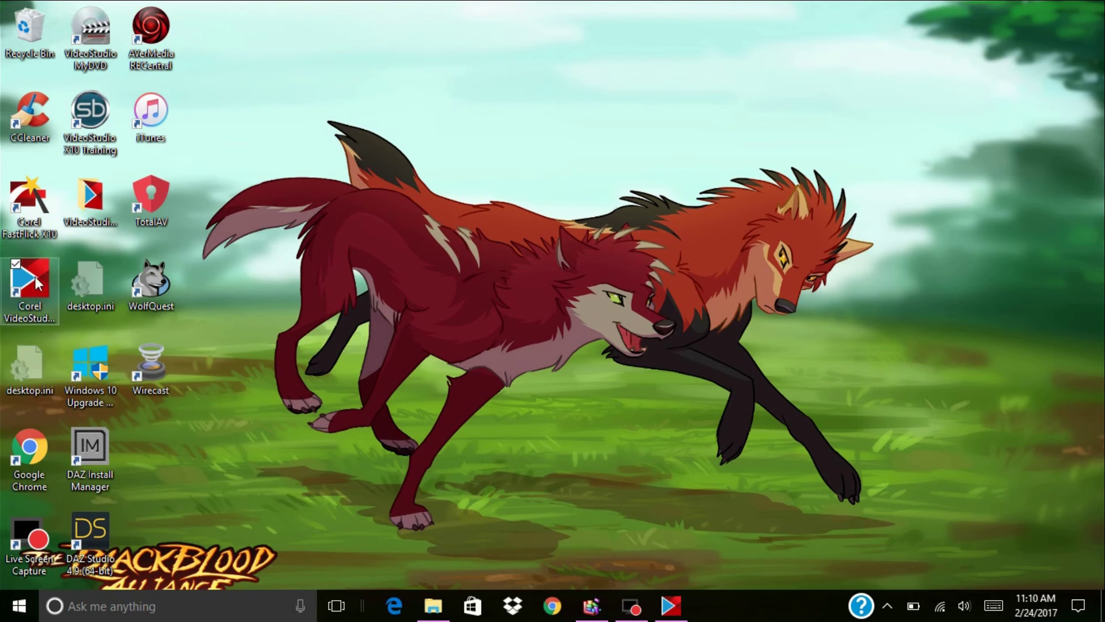
Step: Launch Corel FastFlick X10 from its desktop shortcut into the MyMovie project
left_click(29, 215)
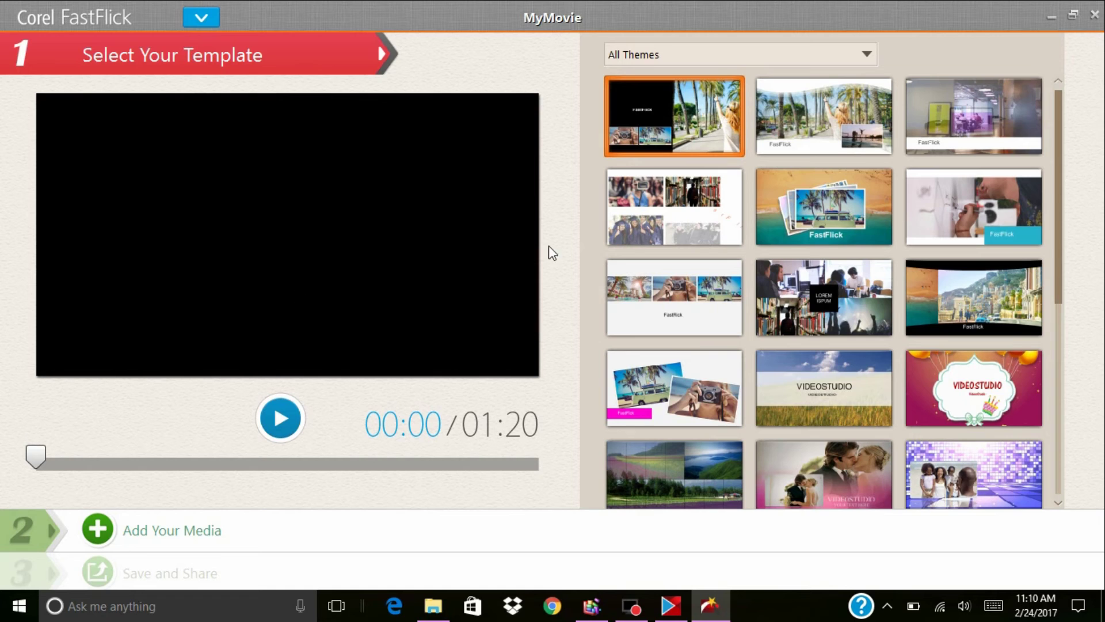
Step: Select the palm-tree wavy-frame template and preview it until pausing at 00:16
left_click(789, 139)
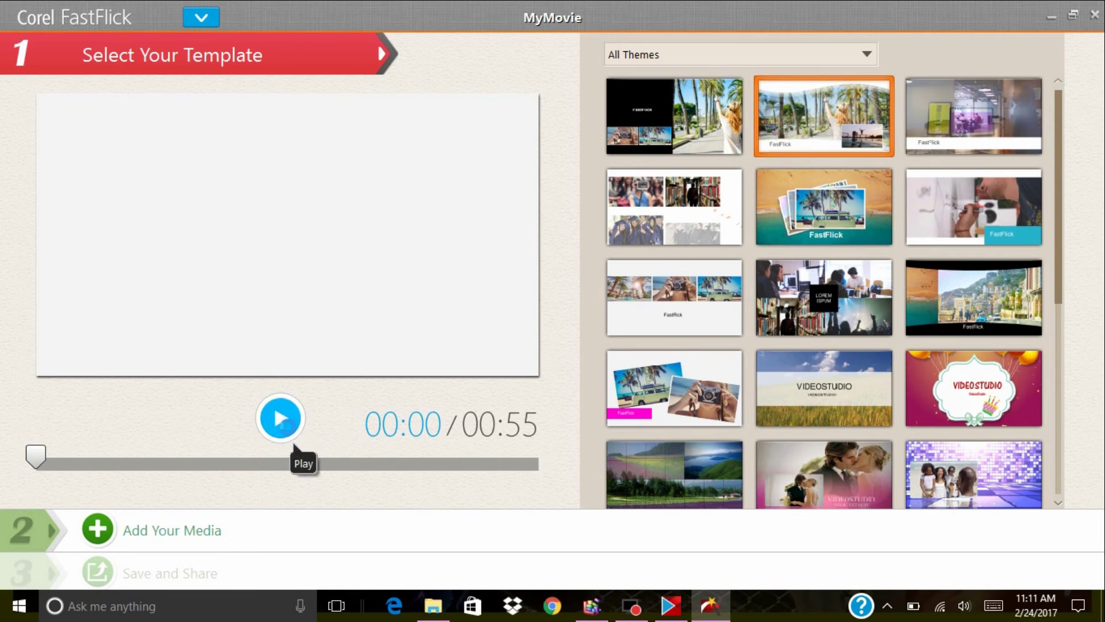
left_click(289, 433)
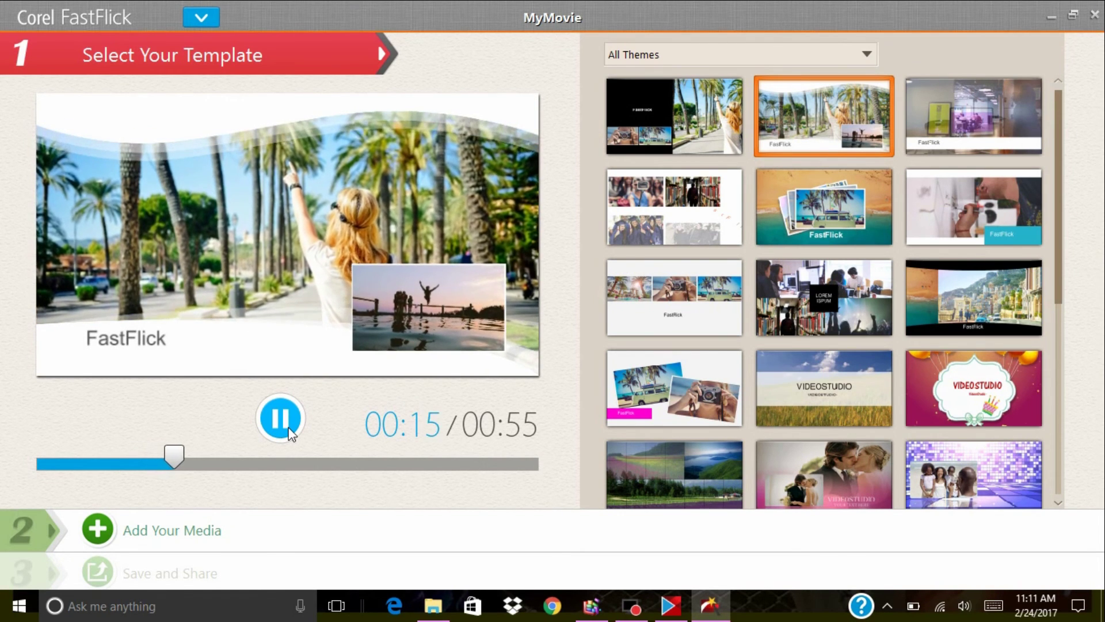
left_click(289, 431)
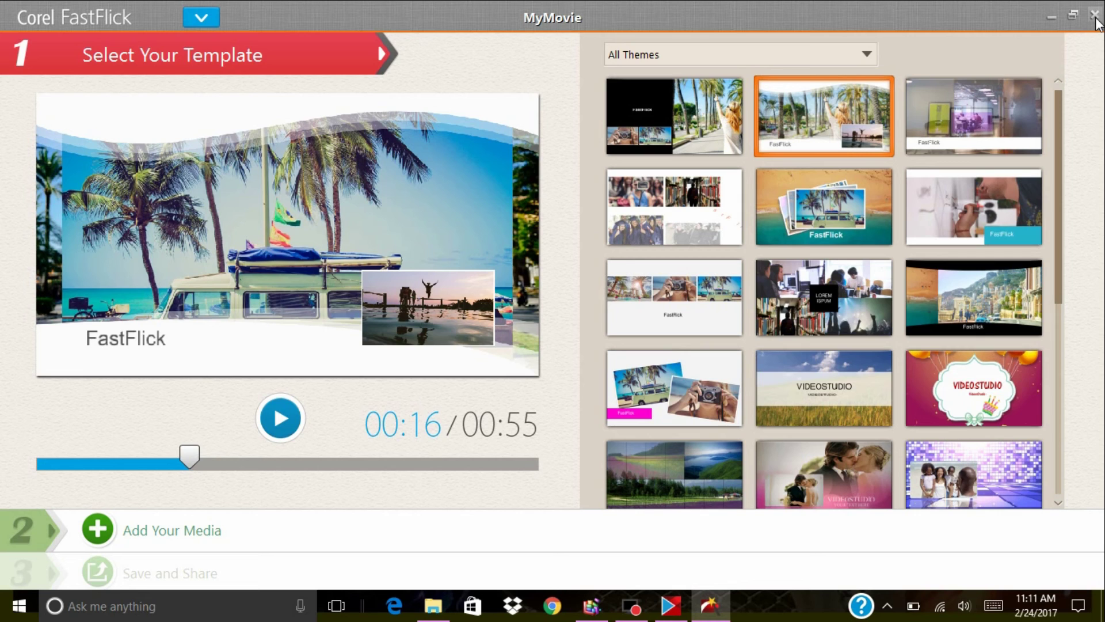
Step: Close FastFlick, declining to save changes to MyMovie.vfp
left_click(1095, 18)
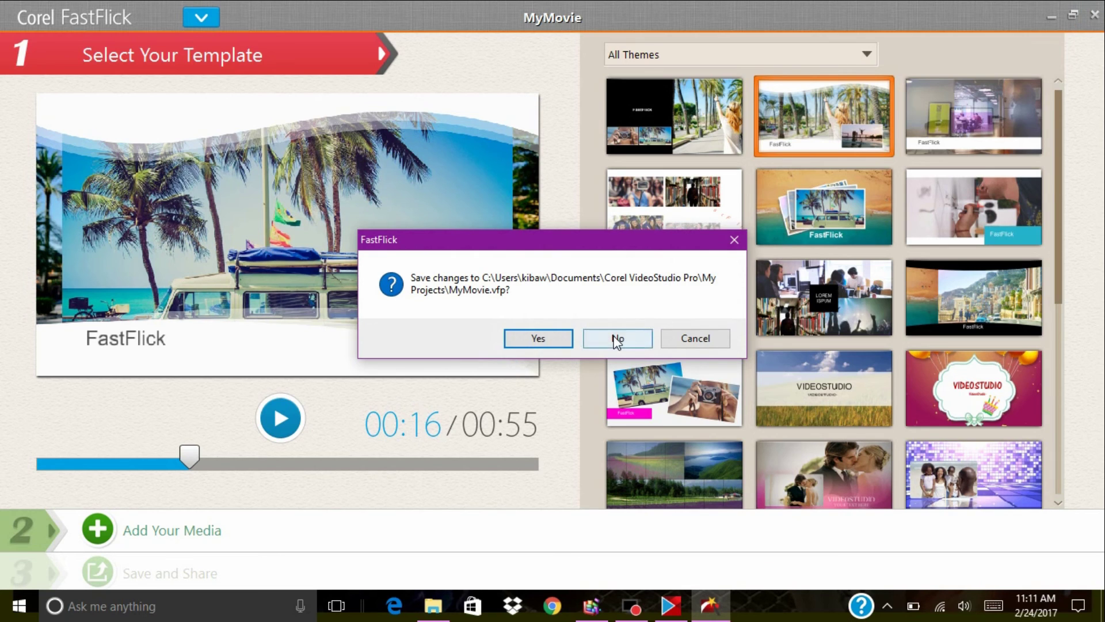
left_click(617, 341)
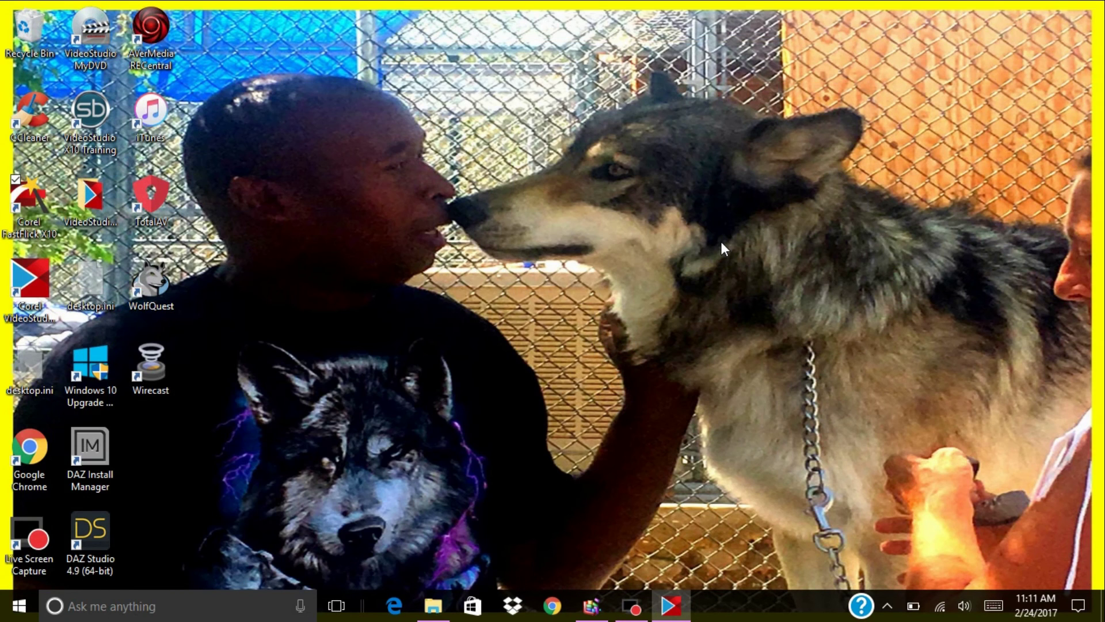